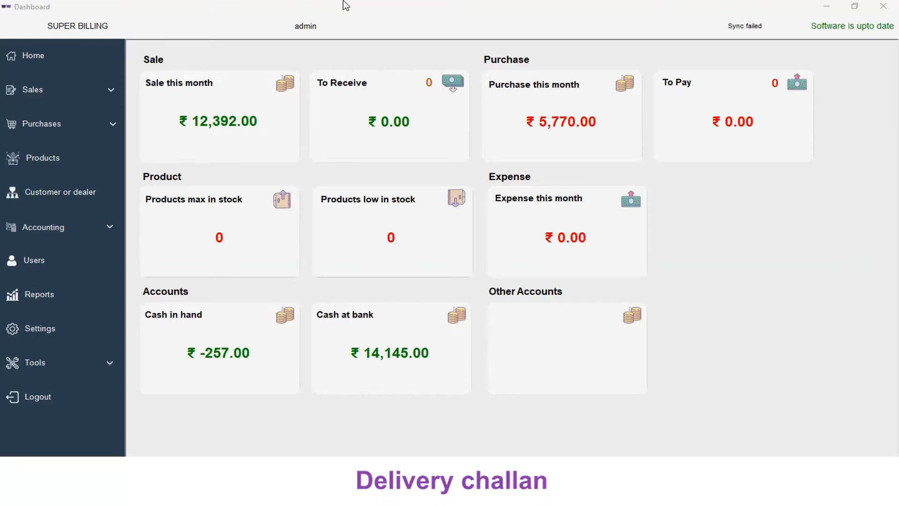
Step: Open the delivery challan list from the Sales section and start adding a new delivery challan
left_click(42, 91)
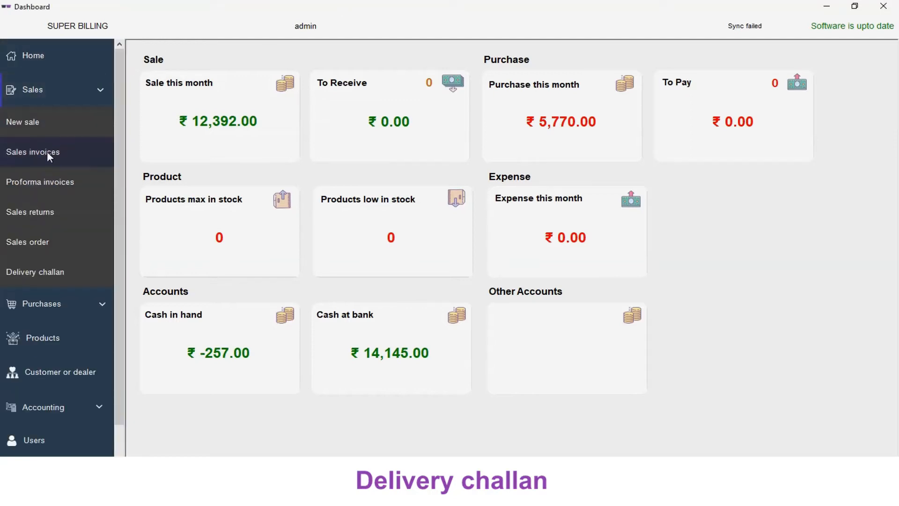
left_click(34, 273)
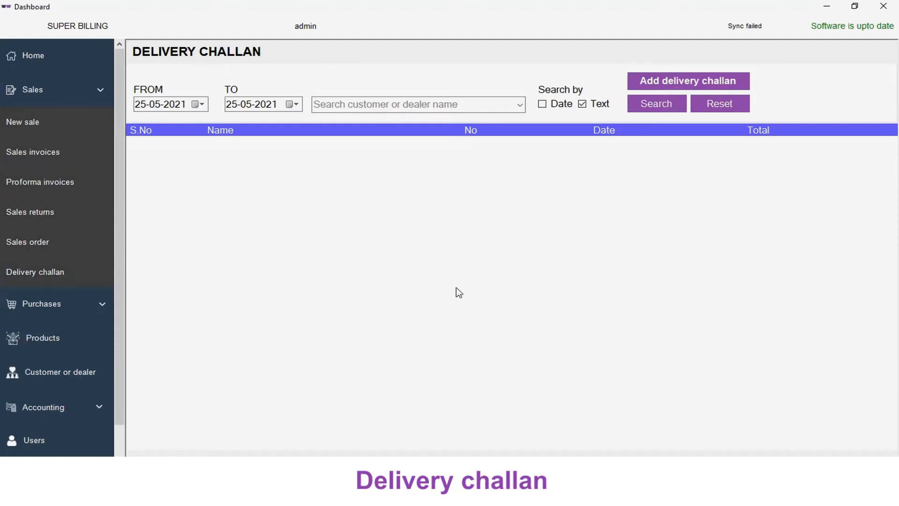
left_click(664, 82)
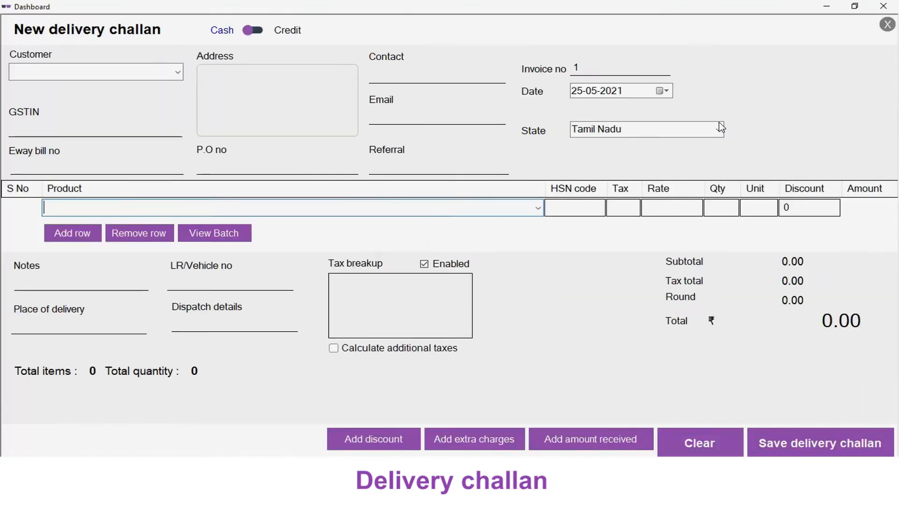
Step: Select Customer1 as the customer and add Pen drive 64GB with a quantity of 2
left_click(180, 76)
left_click(136, 88)
left_click(122, 209)
key("Down")
key("Return")
type("2")
key("Return")
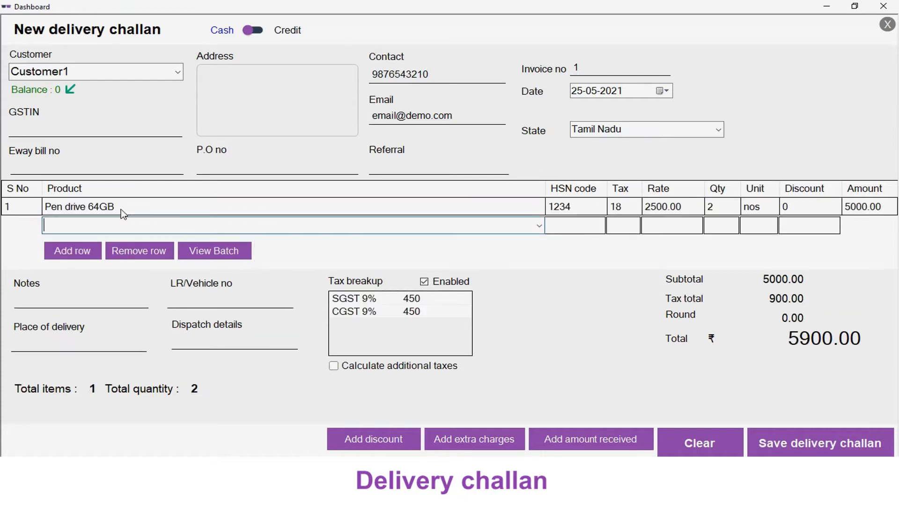
Step: Enter TN01AB0001 as the LR/vehicle number
left_click(206, 302)
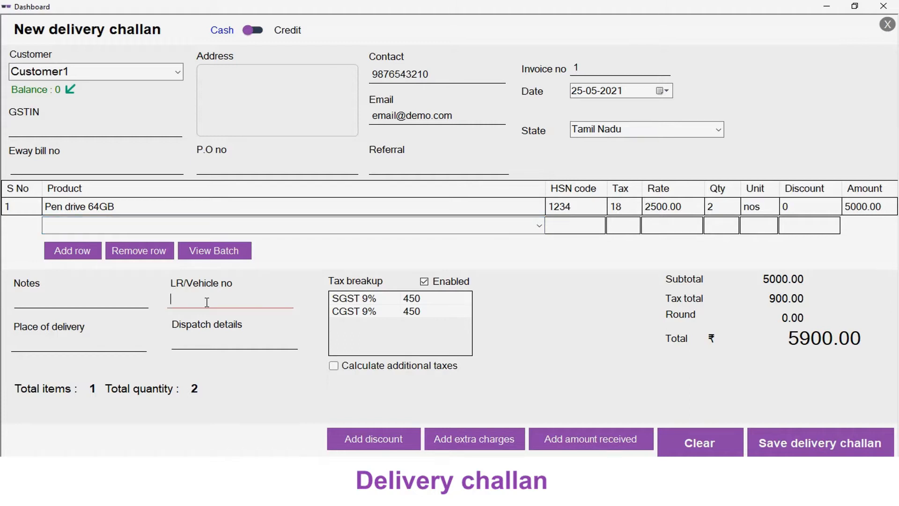
type("TN01AB0001")
Step: Enter Van as the dispatch details and Chennai as the place of delivery
left_click(209, 338)
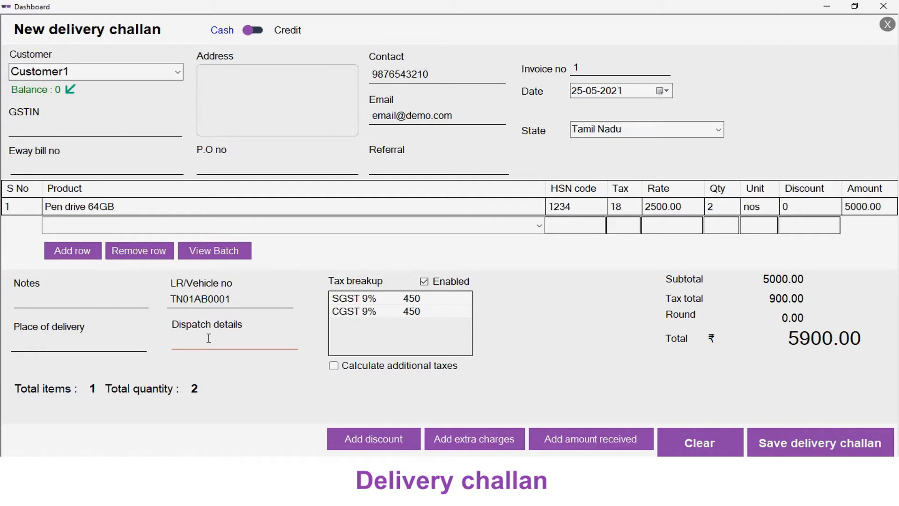
type("Van")
left_click(66, 346)
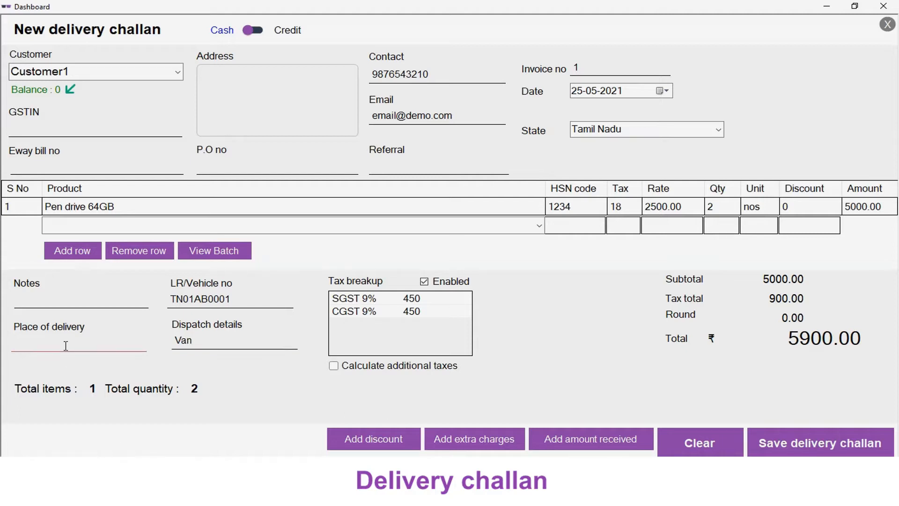
type("Chennai")
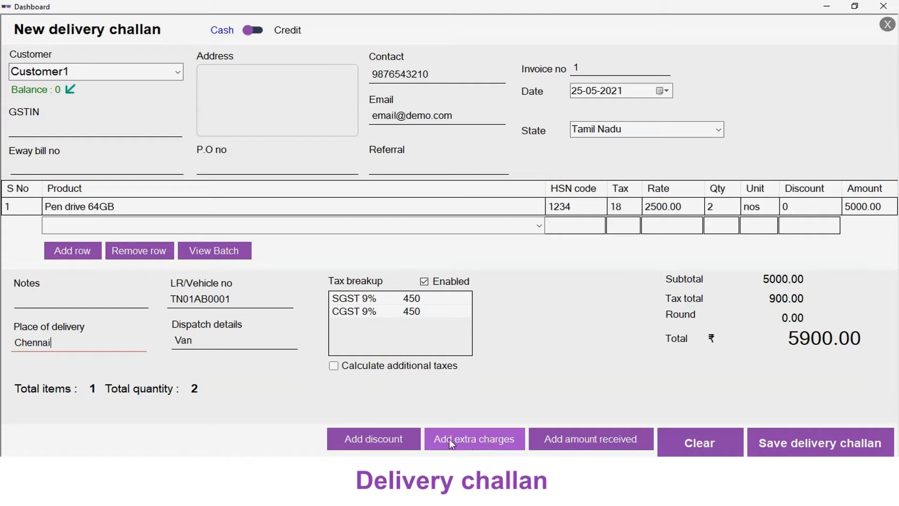
Step: Add a Delivery charge extra charge of 10% of total with an amount of 300
left_click(473, 442)
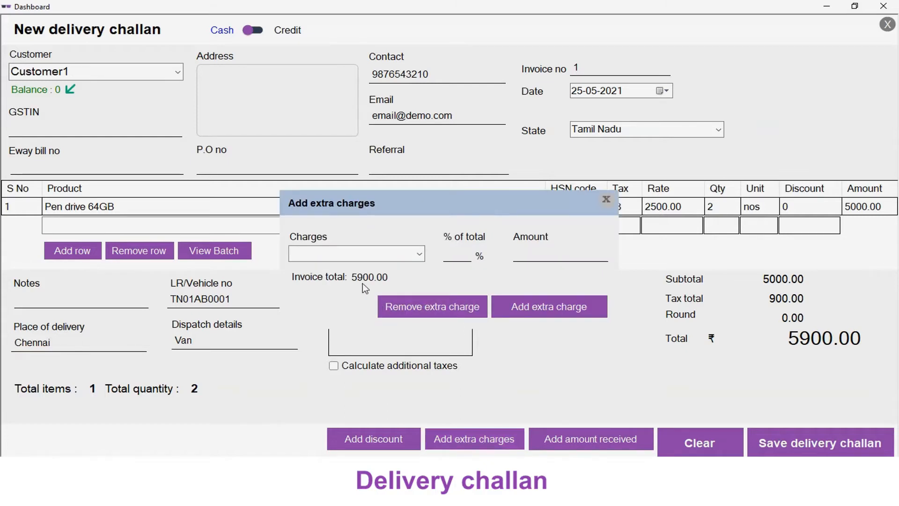
left_click(343, 256)
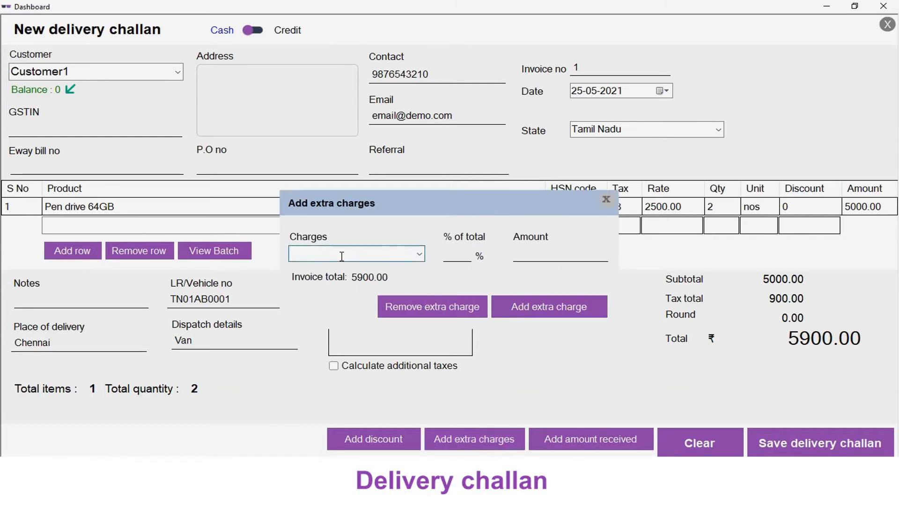
type("Delivery charge")
left_click(465, 253)
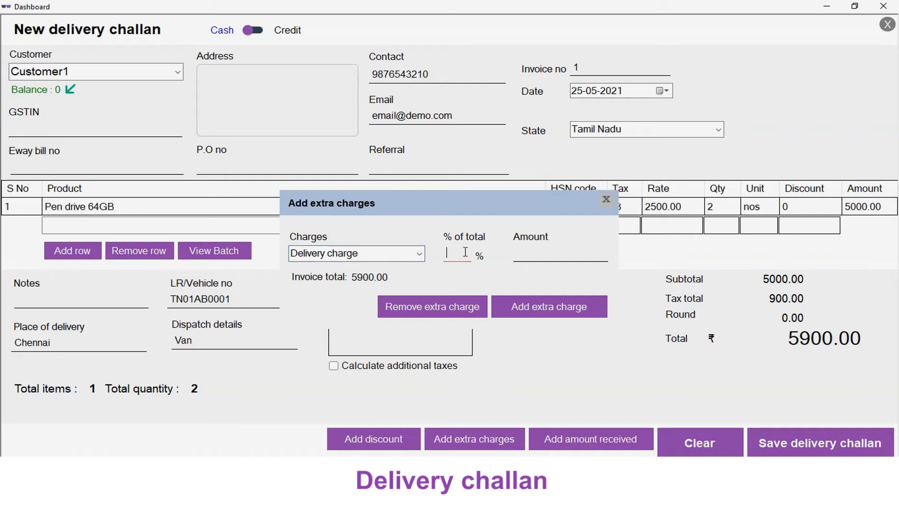
type("10")
key("Tab")
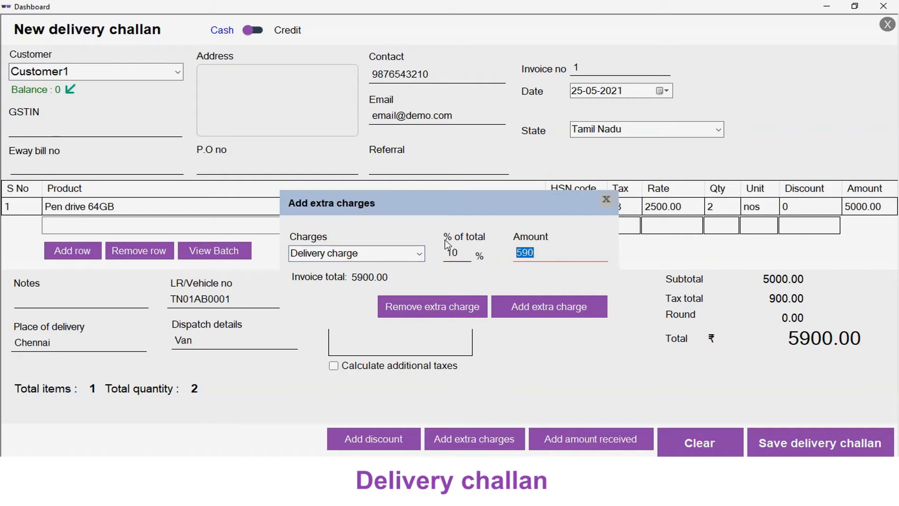
type("300")
left_click(539, 310)
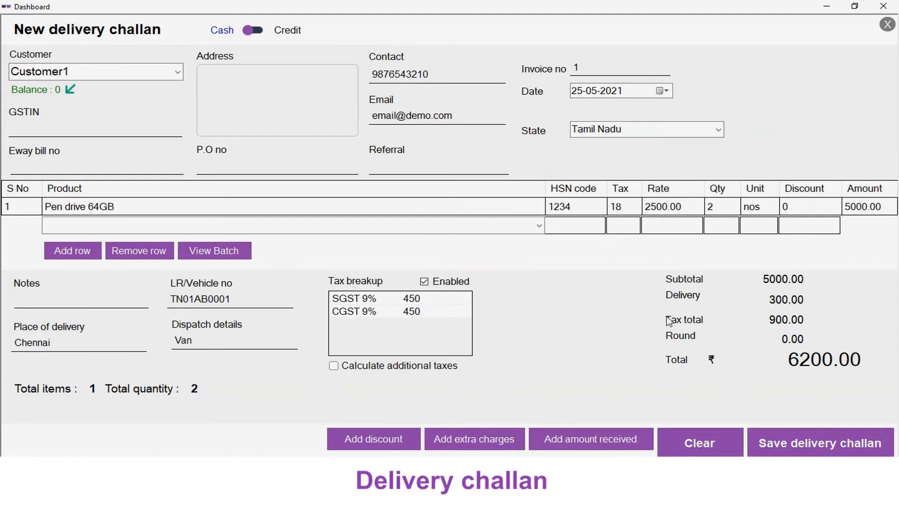
Step: Remove the delivery charge from the challan
left_click(478, 447)
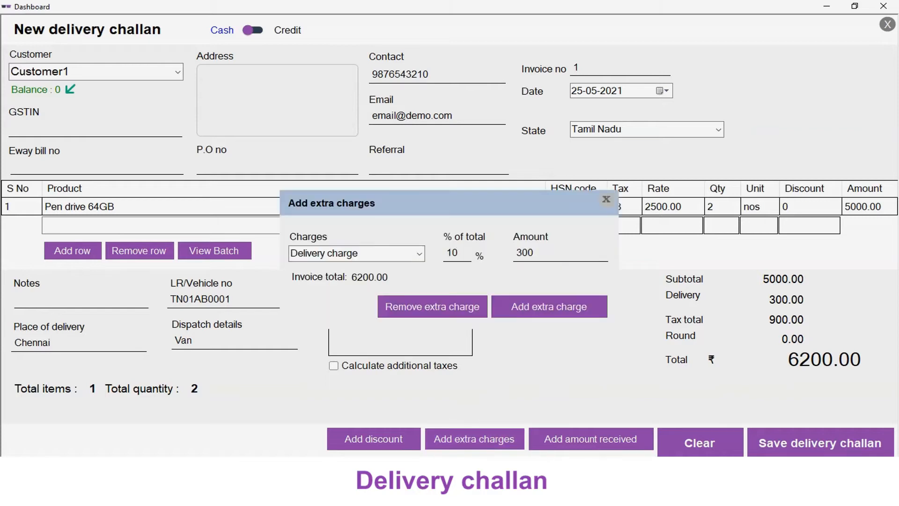
left_click(455, 314)
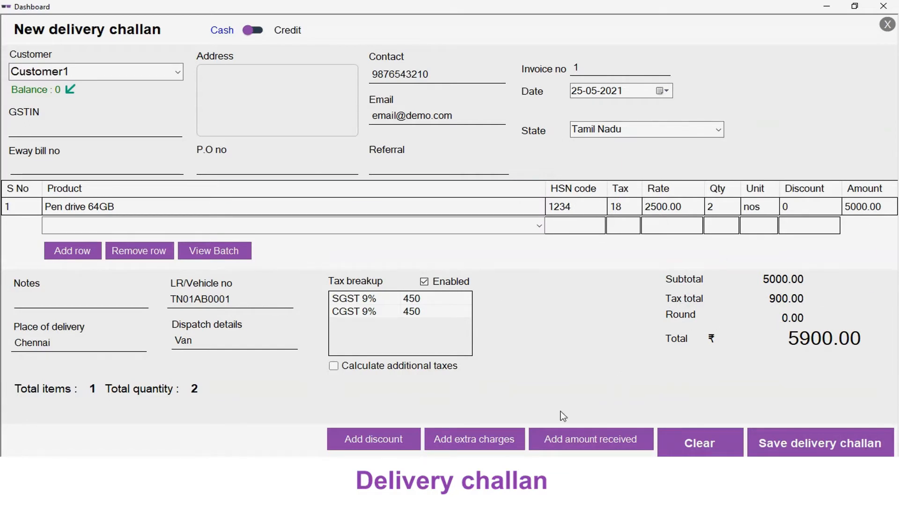
Step: Save the delivery challan, preview it with the DeliveryChallanA4 and DeliveryChallanA5 templates, and close the preview
left_click(810, 445)
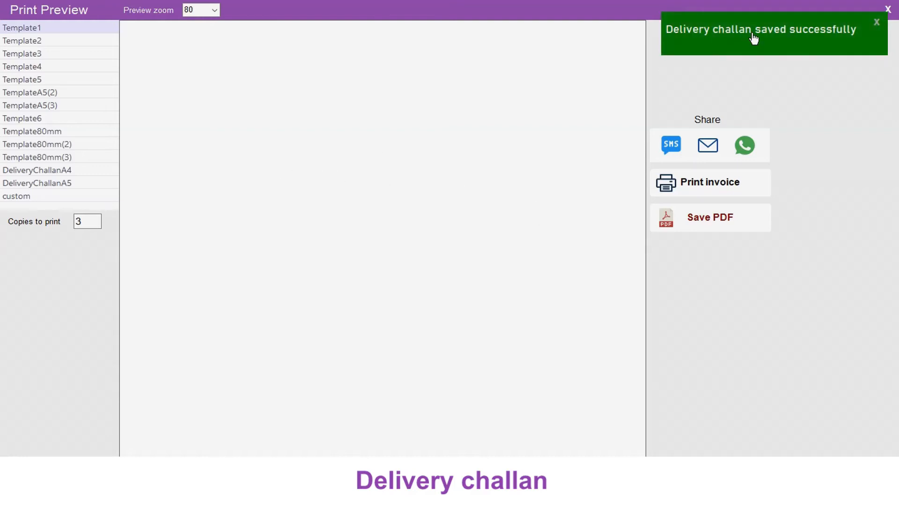
left_click(61, 170)
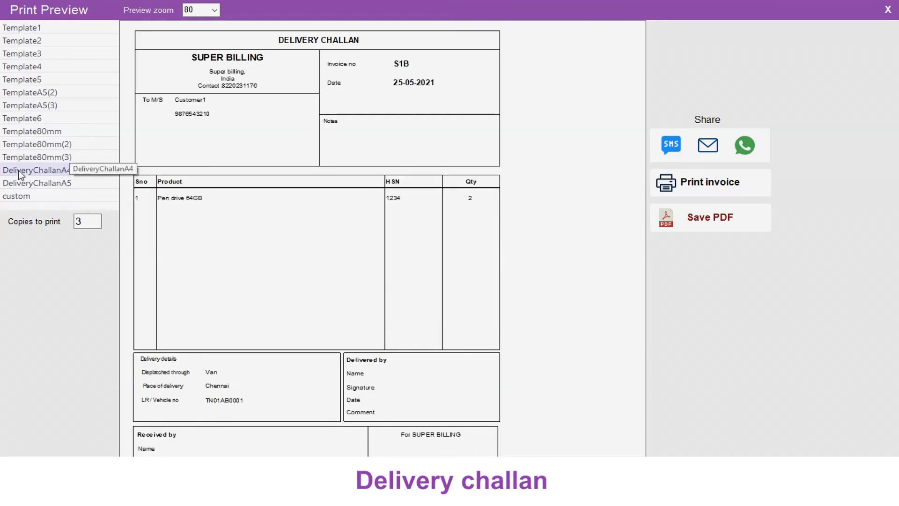
left_click(67, 184)
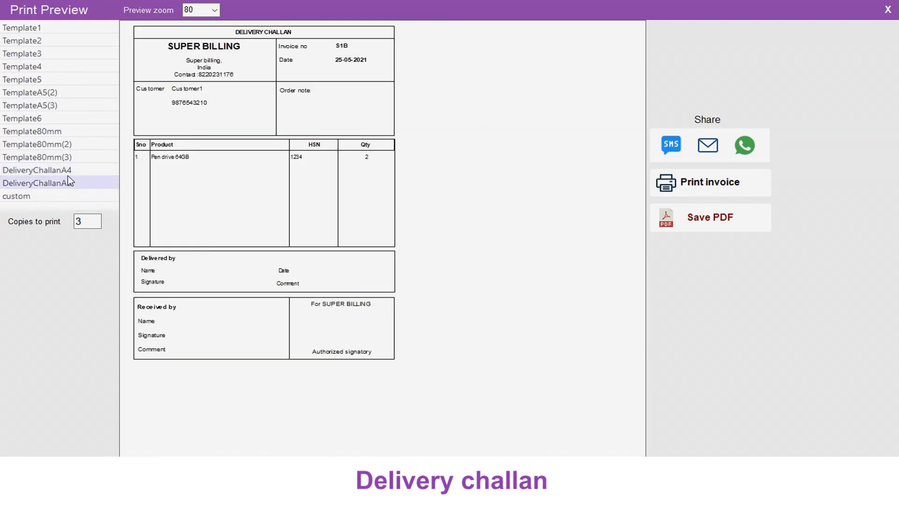
left_click(67, 170)
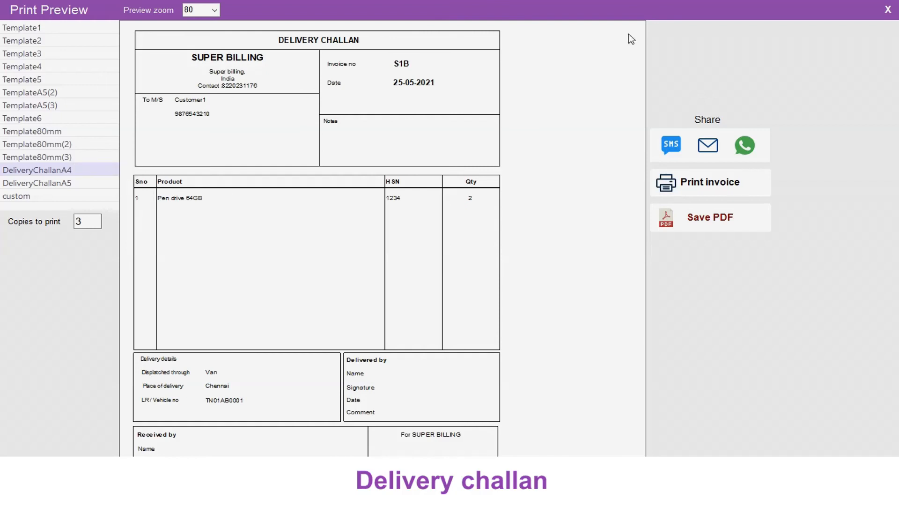
left_click(887, 11)
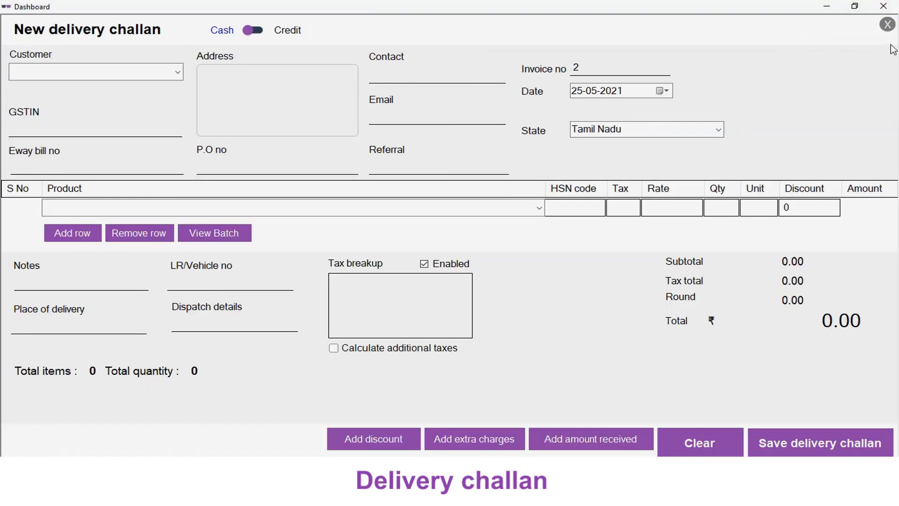
Step: Set the delivery challan template to DeliveryChallanA4 in the print settings
left_click(888, 24)
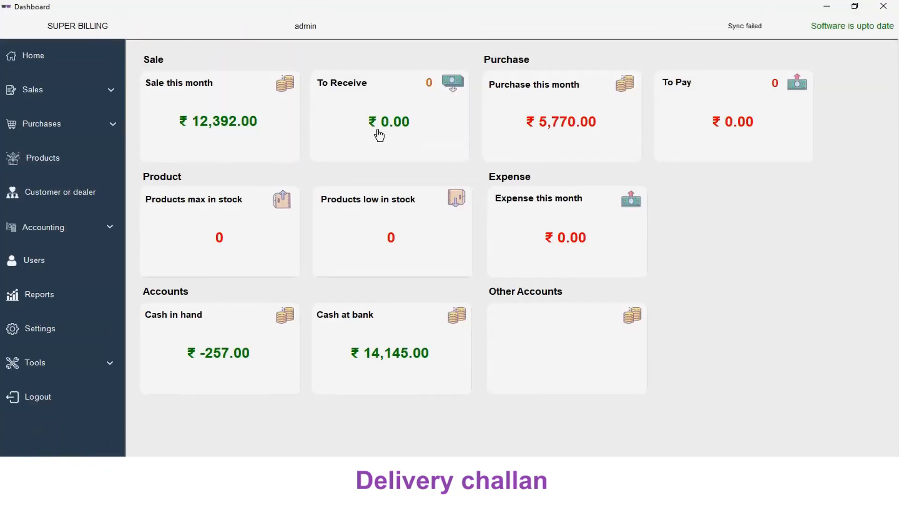
left_click(33, 332)
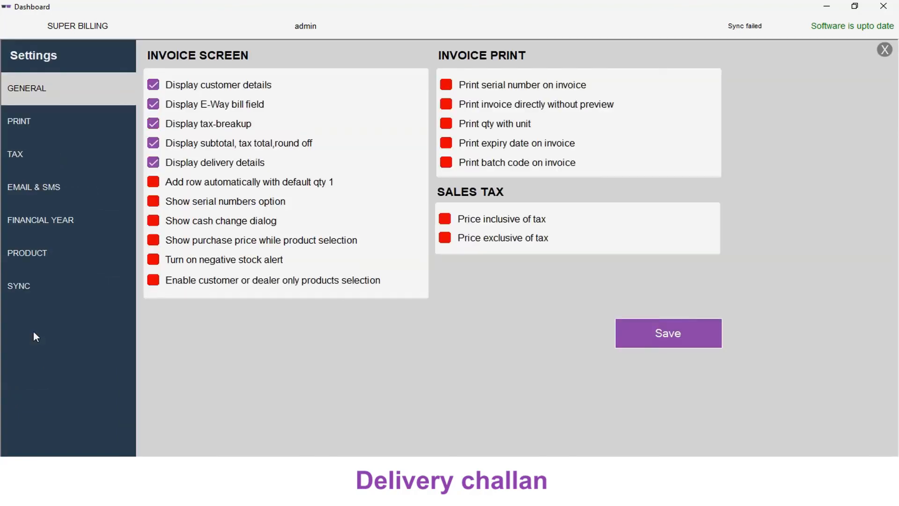
left_click(42, 131)
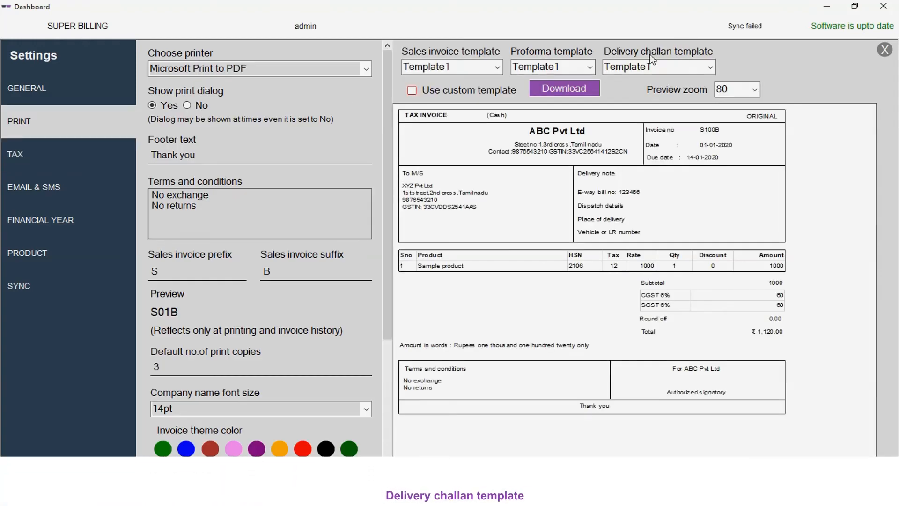
left_click(712, 70)
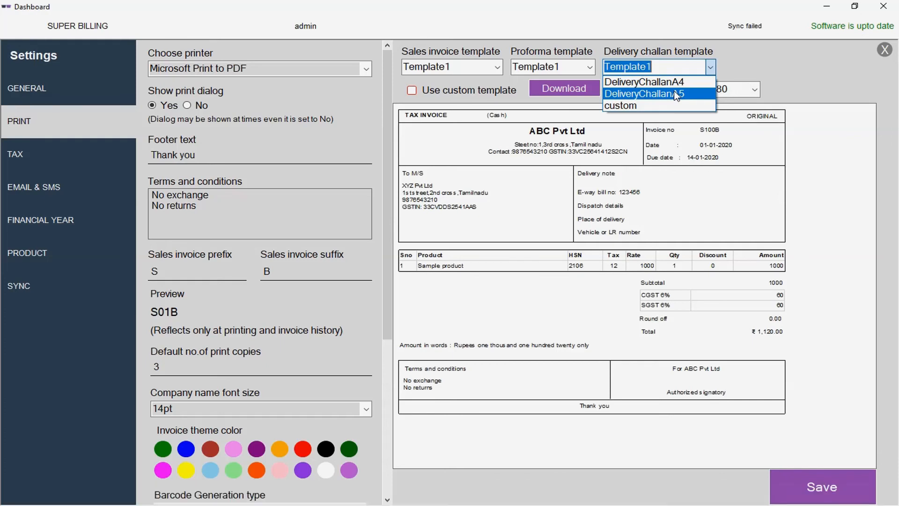
left_click(677, 82)
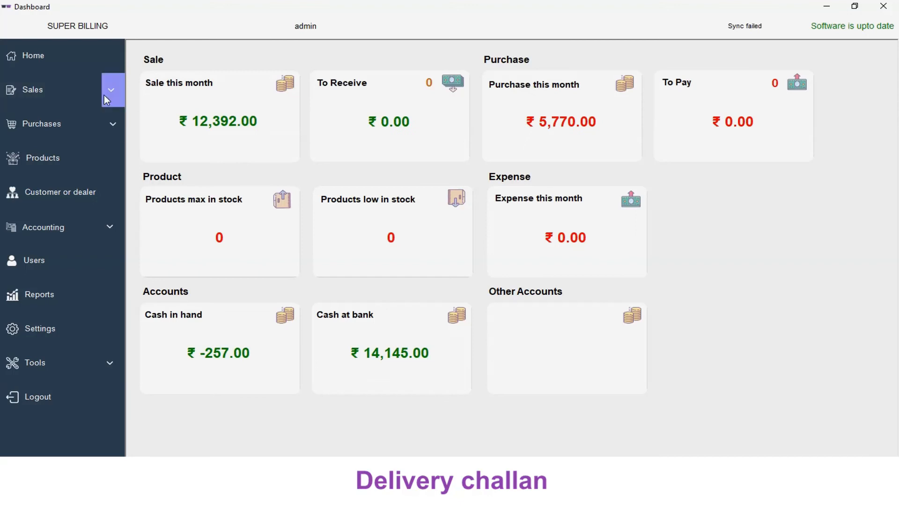
Step: Start another new delivery challan and select Customer1 as the customer
left_click(105, 95)
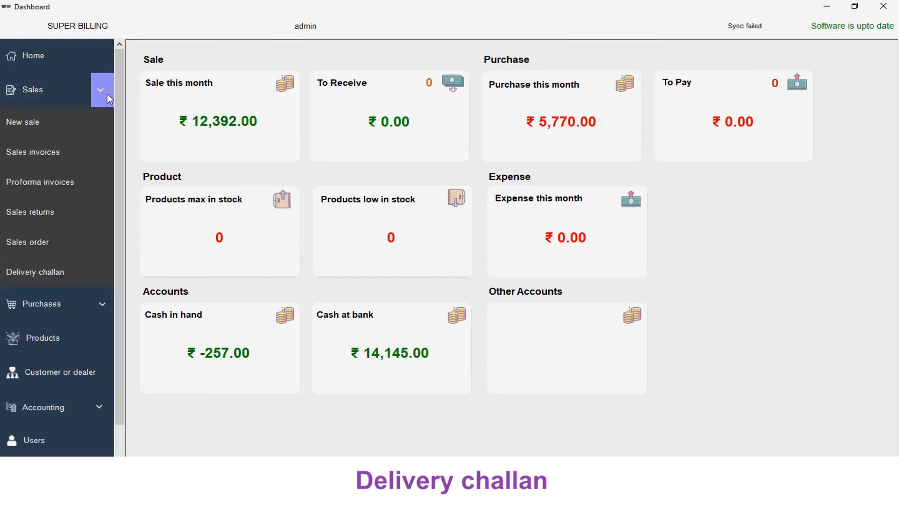
left_click(44, 270)
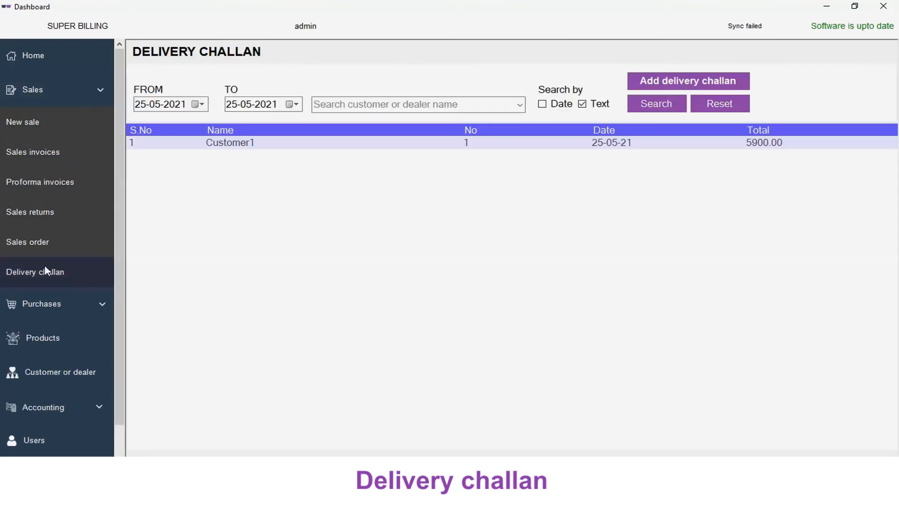
left_click(672, 88)
left_click(178, 74)
left_click(141, 87)
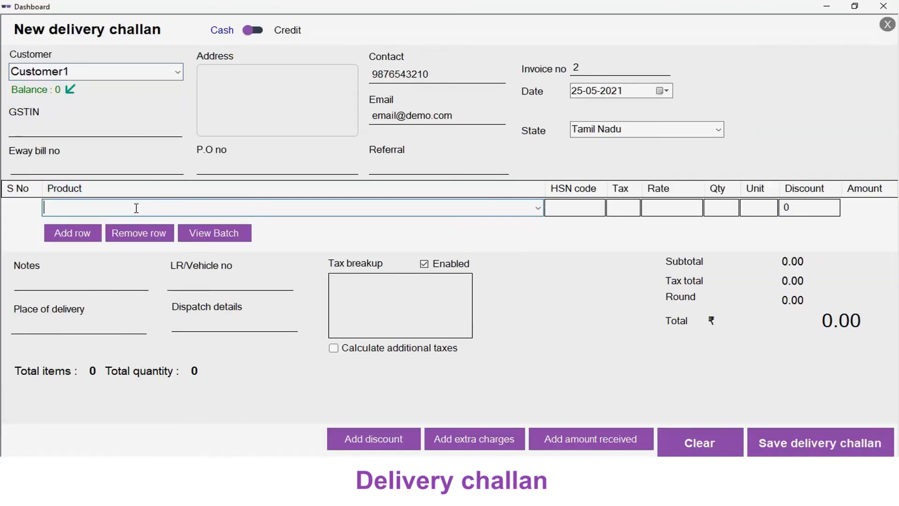
Step: Add Memory card 84GB with a quantity of 1 and save the delivery challan
key("Down")
key("Return")
type("1")
key("Return")
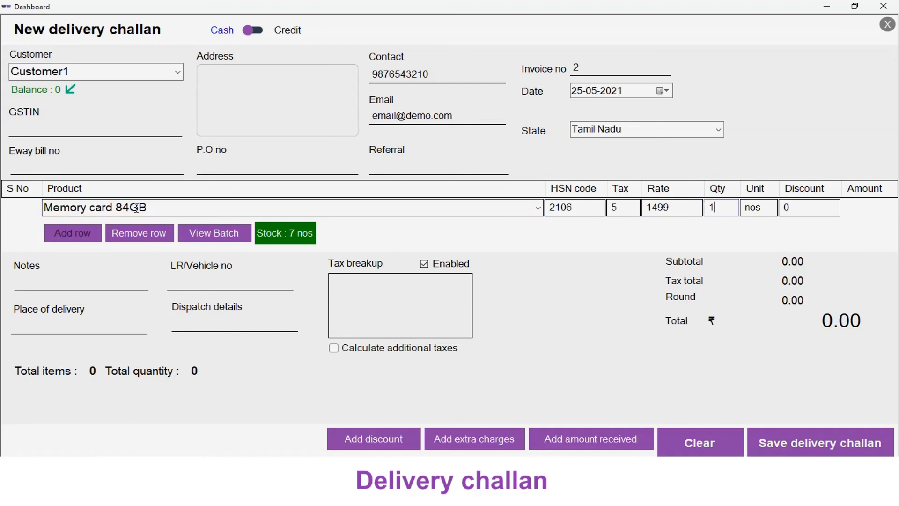
left_click(819, 447)
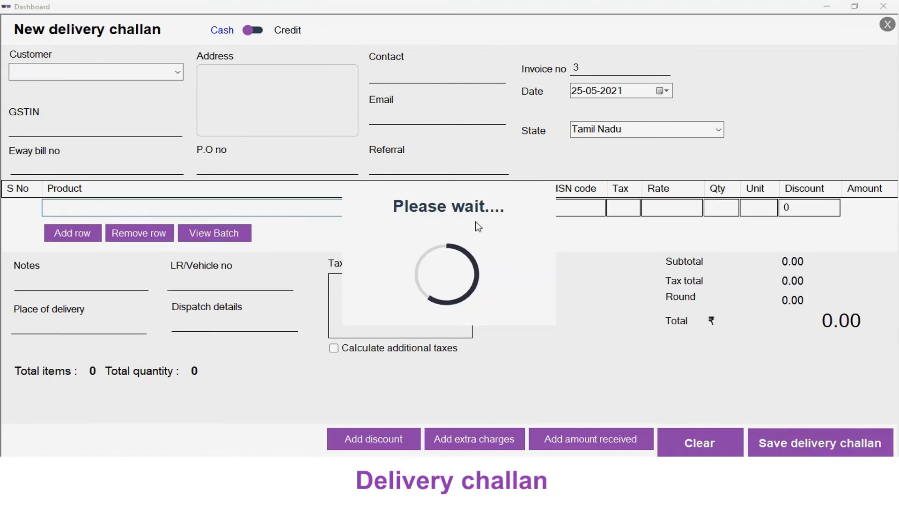